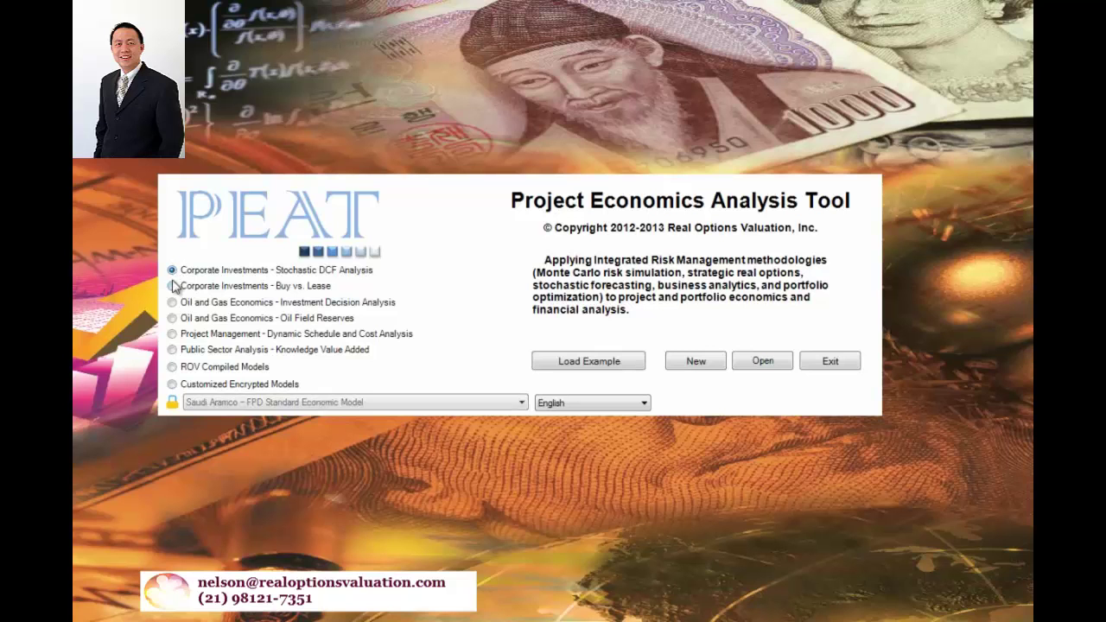
Step: Choose the Corporate Investments - Buy vs. Lease module and start a new model
left_click(172, 318)
left_click(172, 333)
left_click(172, 349)
left_click(172, 367)
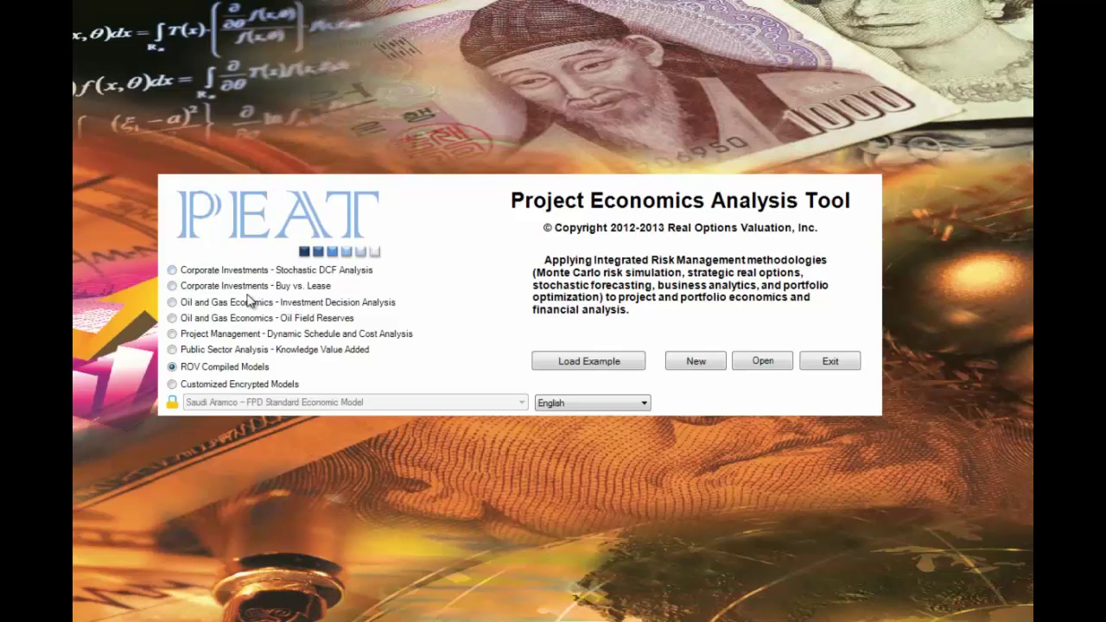
left_click(284, 290)
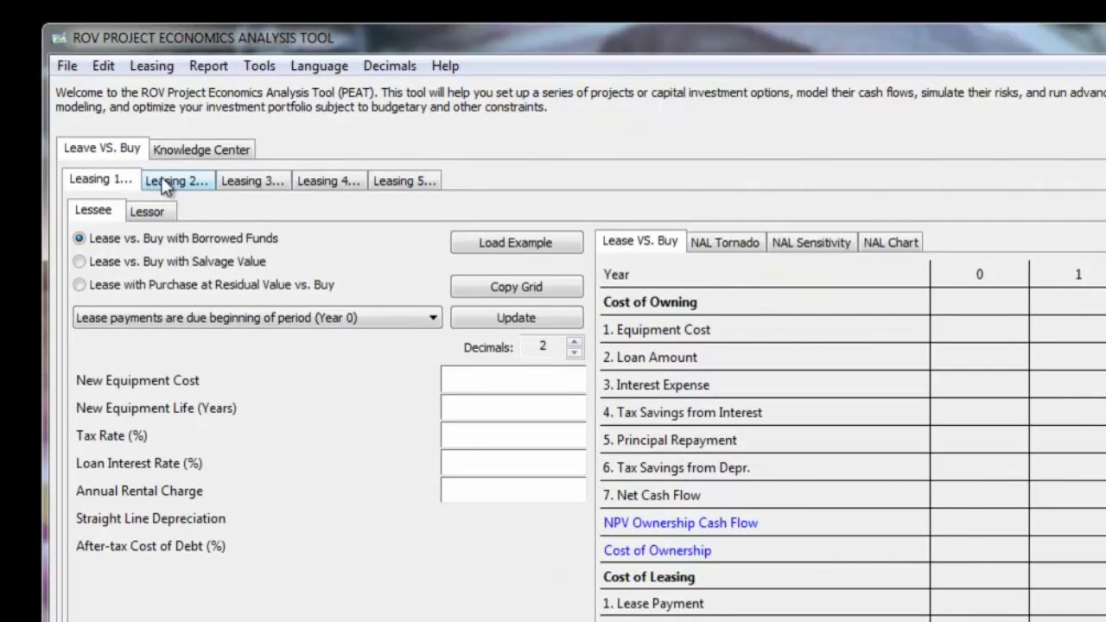
Step: Look at the blank Leasing 1 and Leasing 2 sheets and the commands for managing leasing options
left_click(192, 183)
left_click(93, 183)
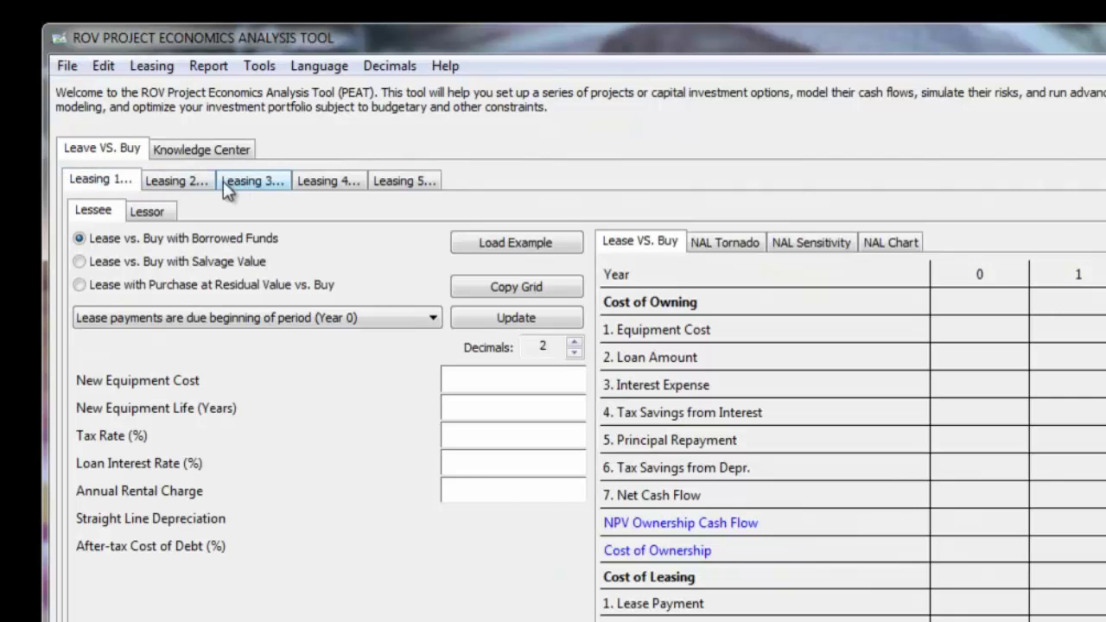
left_click(152, 65)
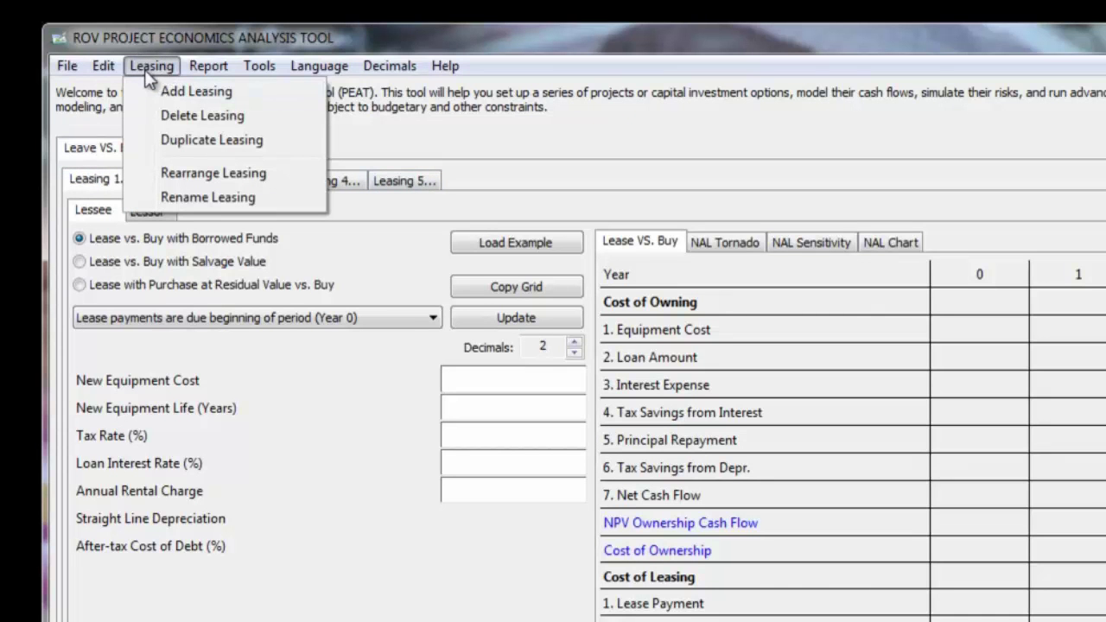
left_click(483, 126)
Step: Load the built-in example for the lease versus buy module
left_click(64, 67)
left_click(110, 230)
left_click(724, 514)
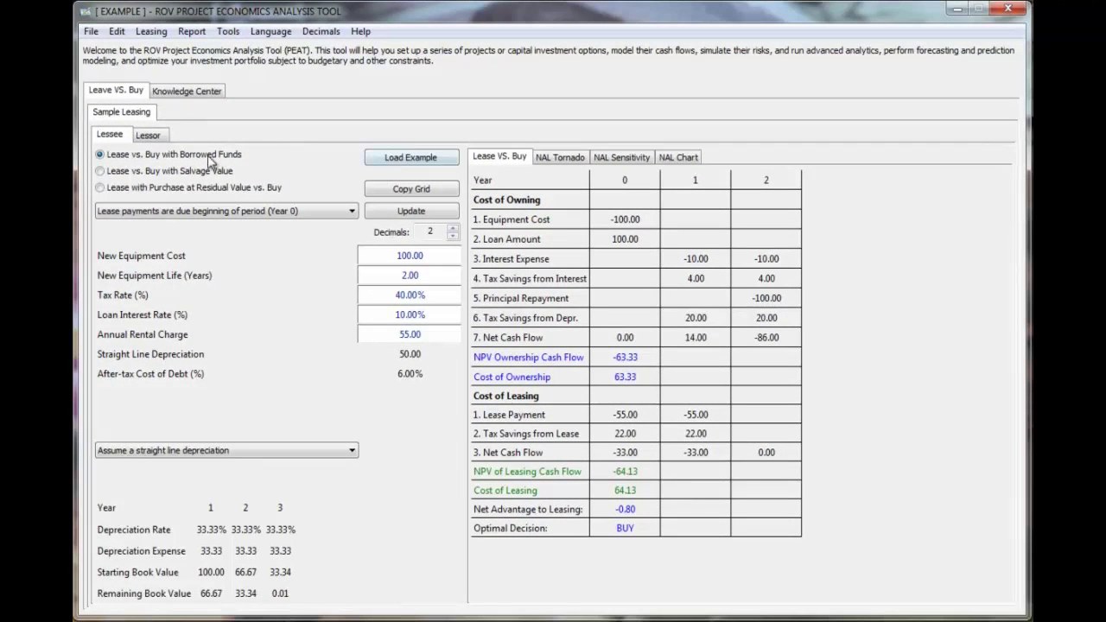
Step: View the example's Lessor inputs and cash flows, and return to the Lessee analysis
left_click(147, 180)
left_click(121, 141)
left_click(154, 137)
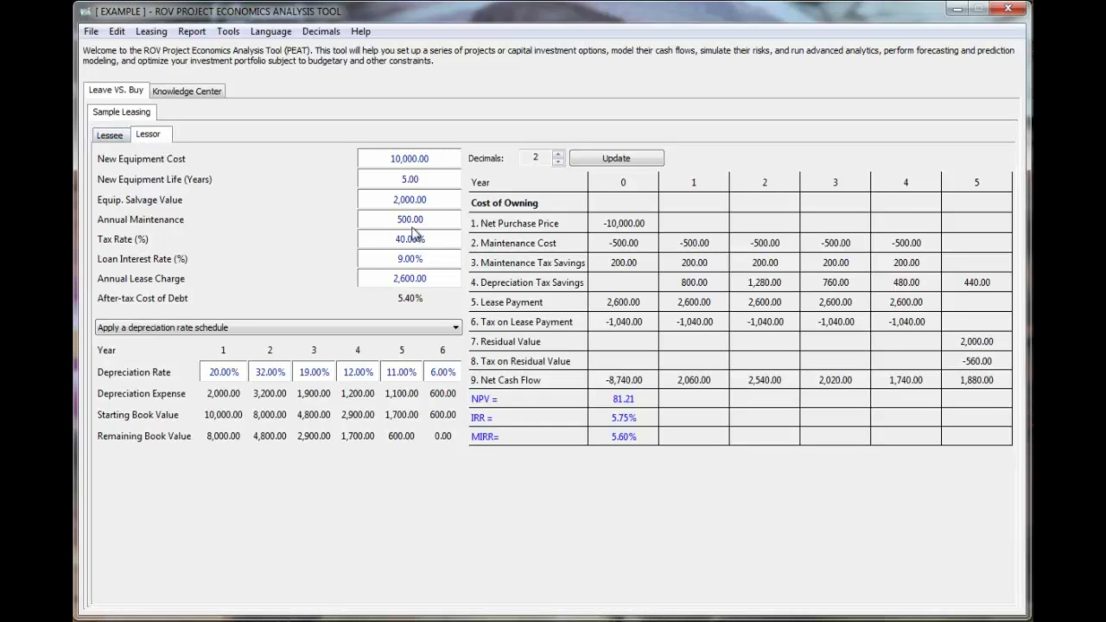
left_click(112, 135)
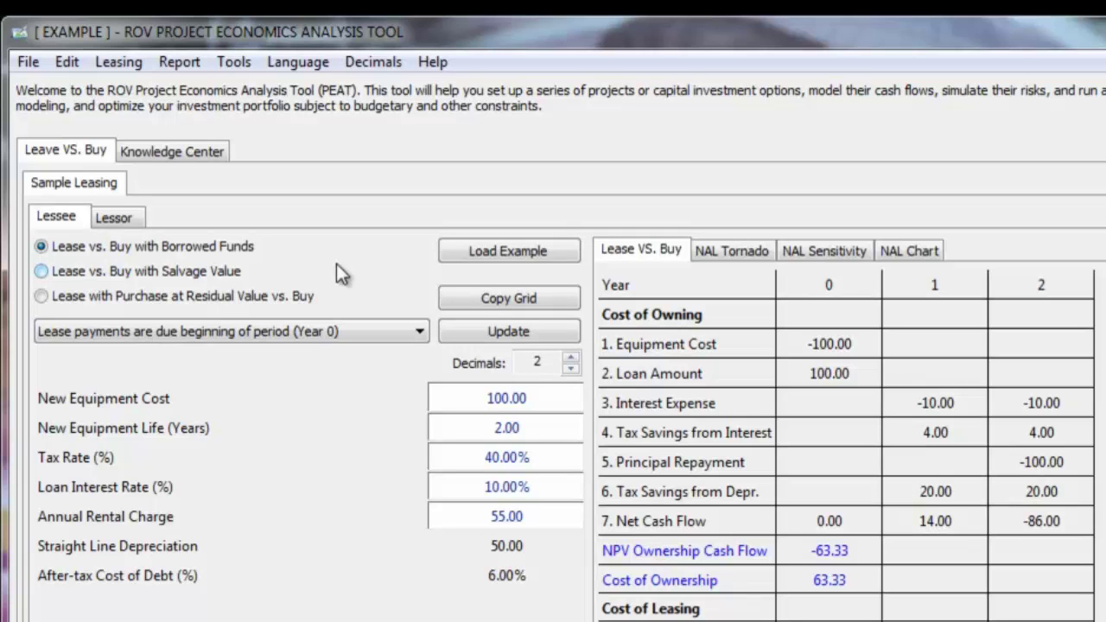
Step: Compare the lessee analysis types for salvage value and residual value purchase, returning to Lease vs. Buy with Borrowed Funds
left_click(137, 273)
left_click(126, 291)
left_click(128, 276)
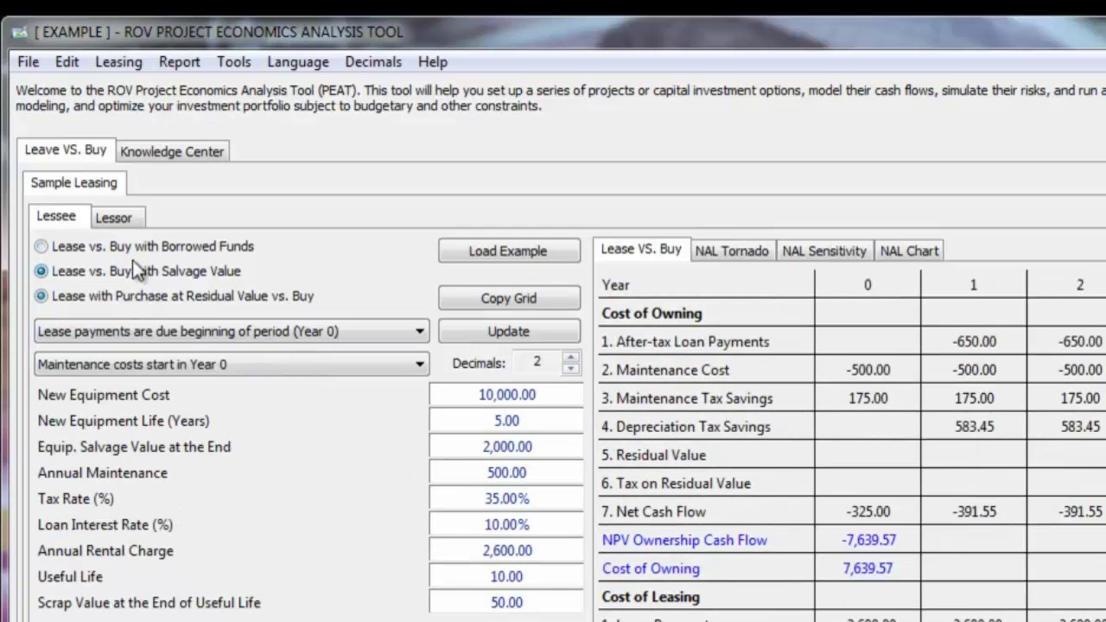
left_click(139, 243)
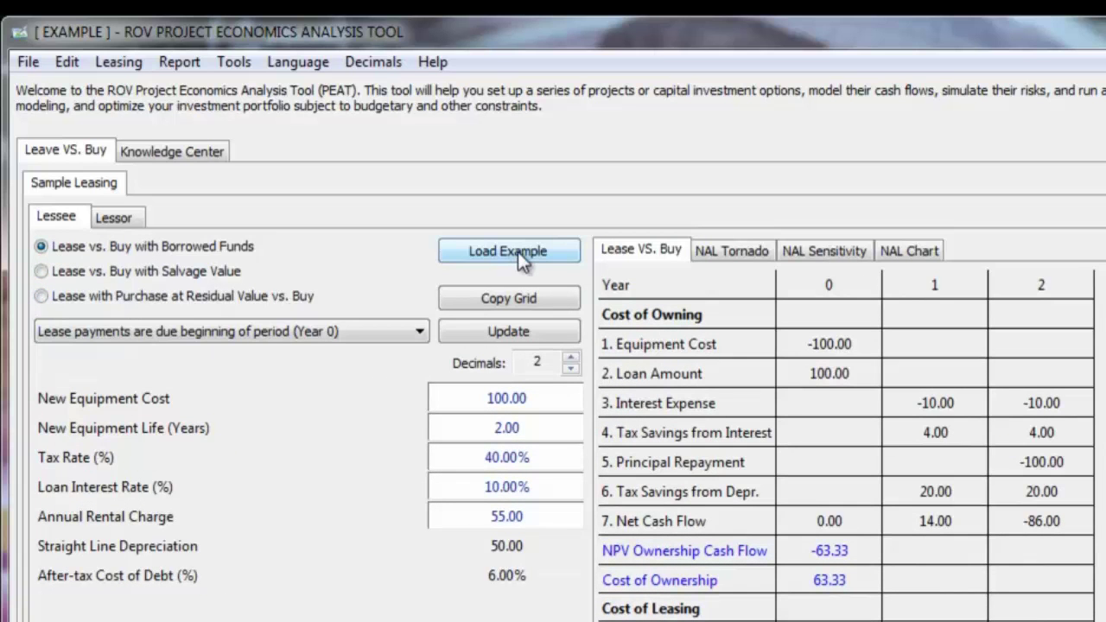
Step: Review the lease payment timing options, keeping payments due at the beginning of the period (Year 0)
left_click(400, 335)
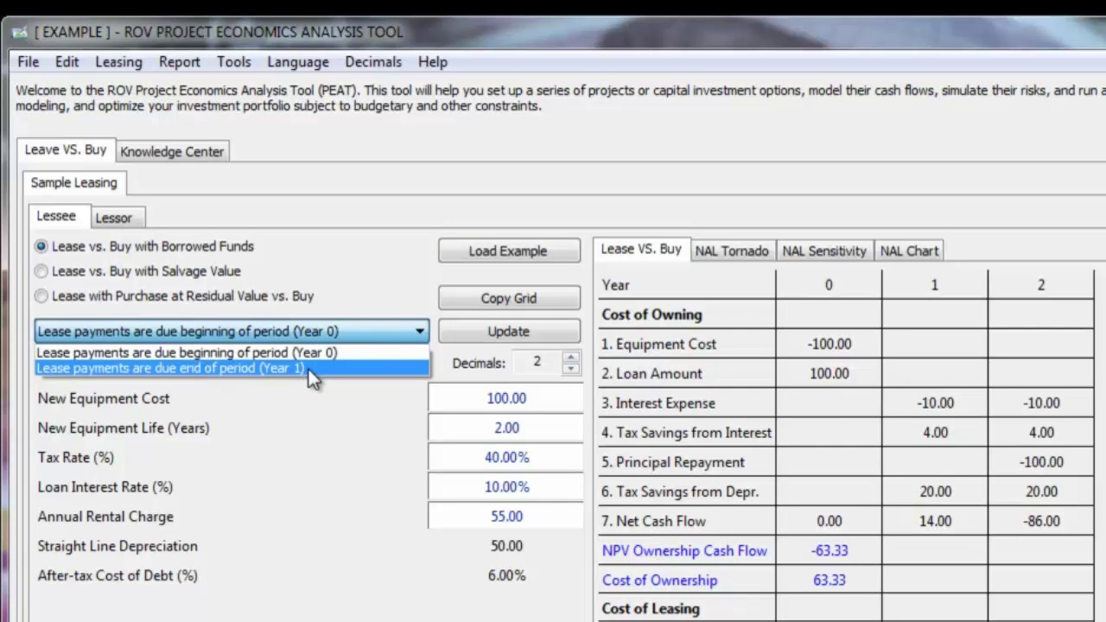
left_click(346, 329)
left_click(347, 329)
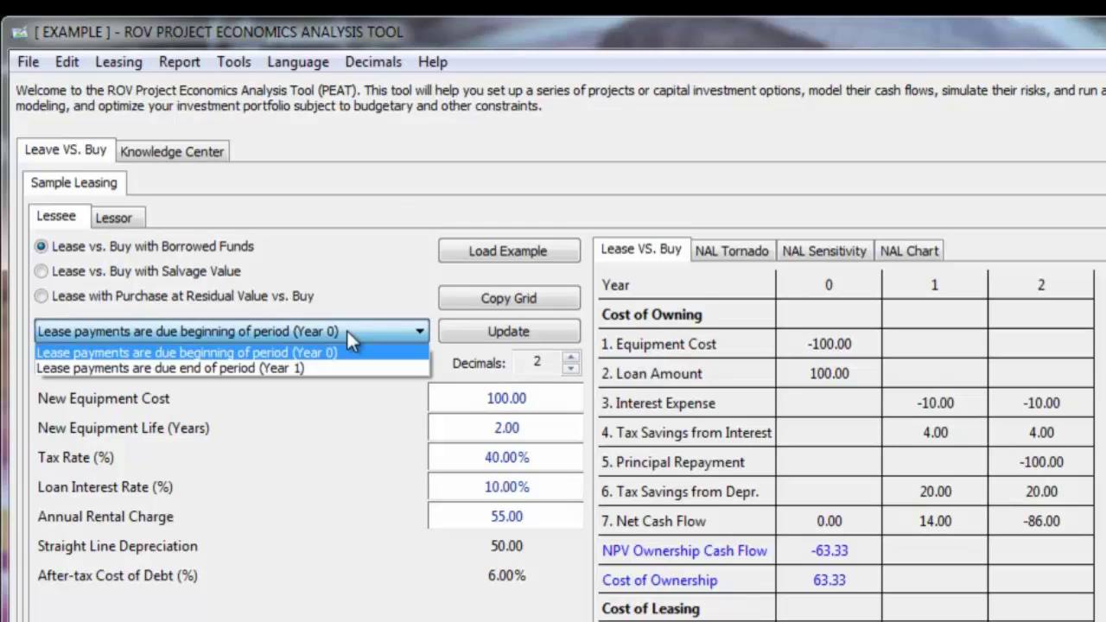
left_click(346, 329)
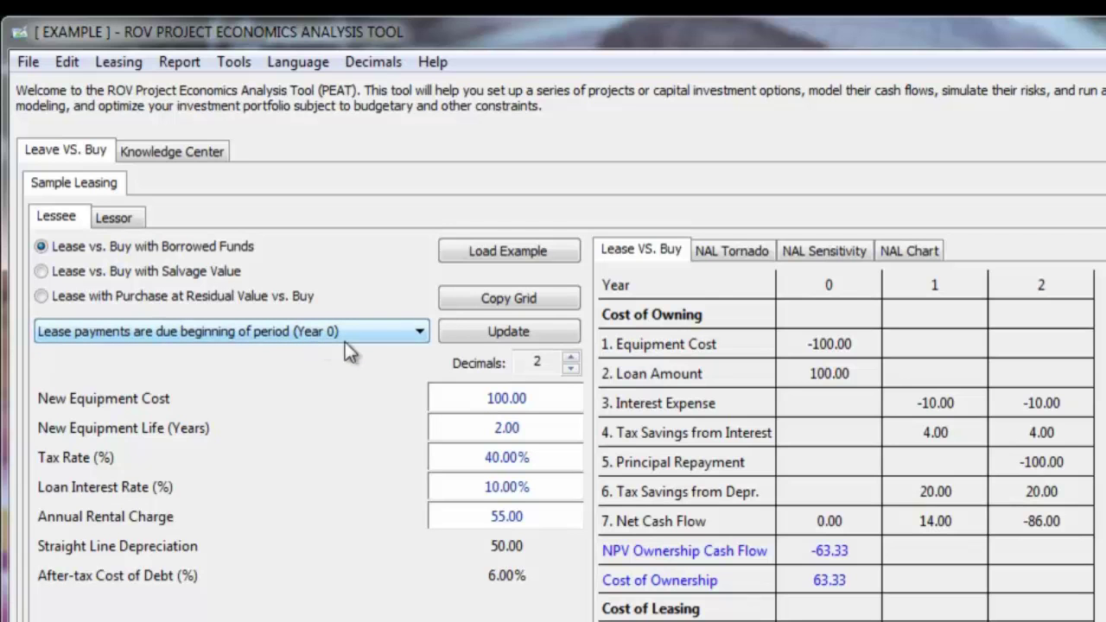
Step: Review the inputs for new equipment cost, equipment life, tax rate, loan interest rate and annual rental charge
left_click(561, 397)
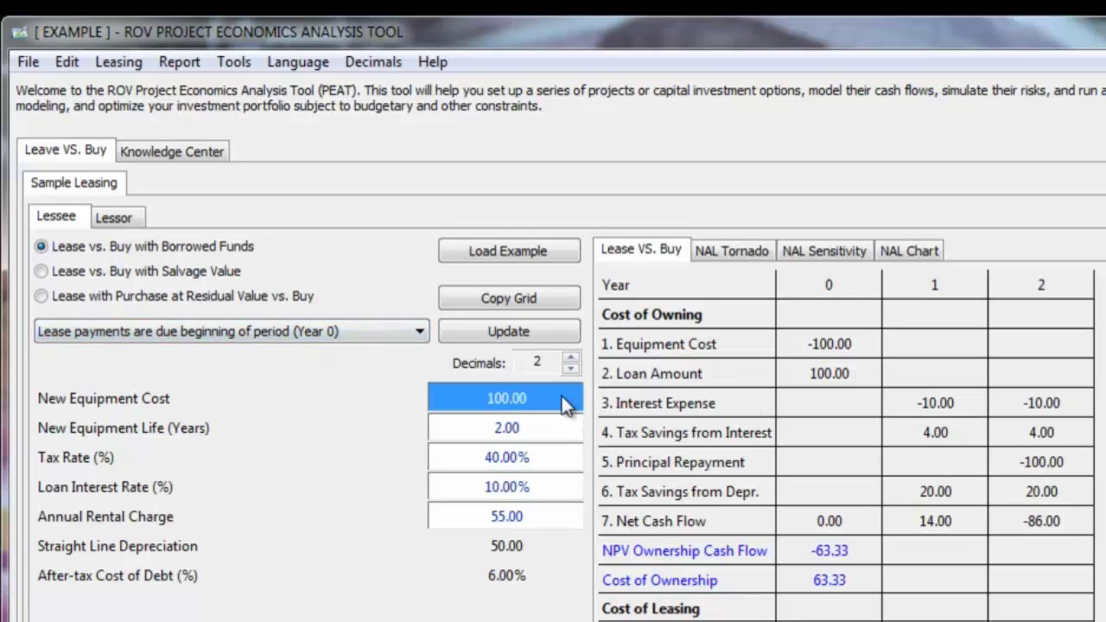
left_click(524, 438)
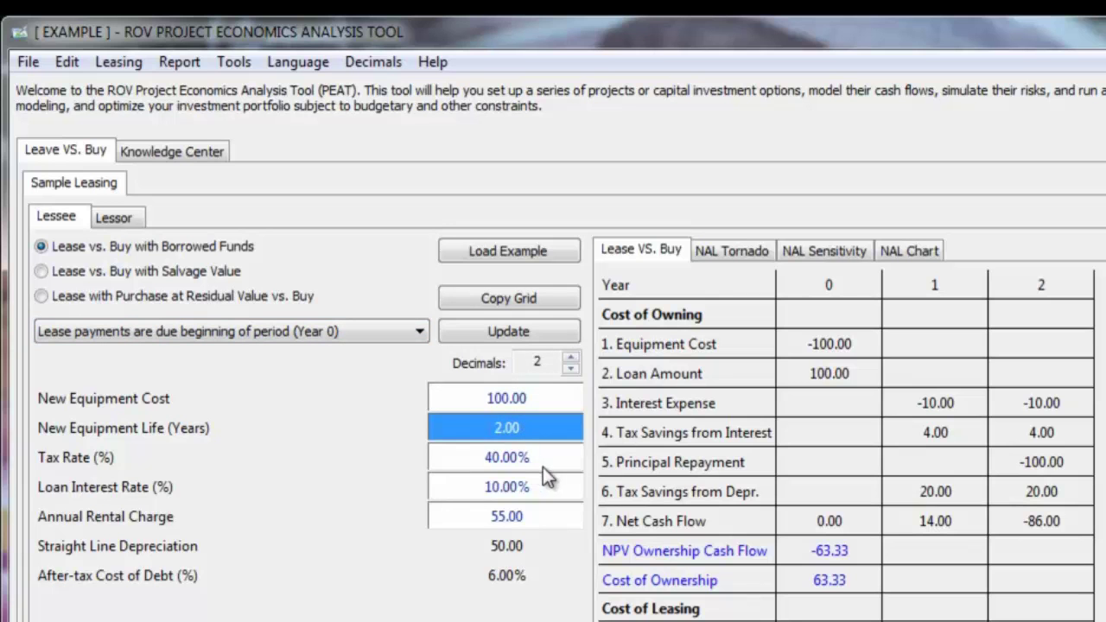
left_click(530, 460)
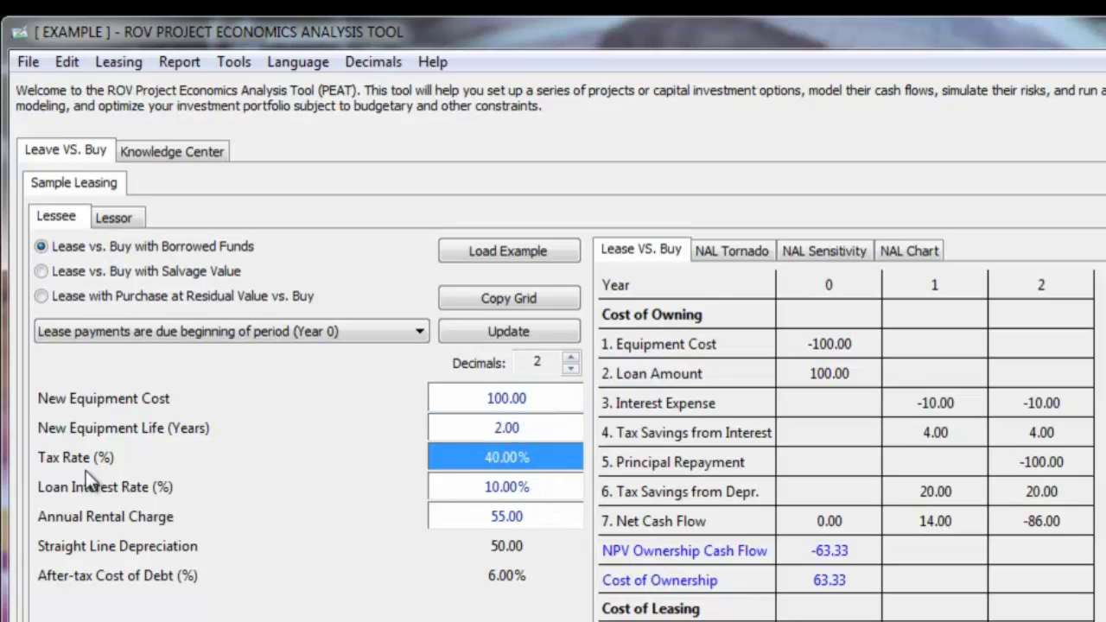
left_click(512, 487)
left_click(509, 521)
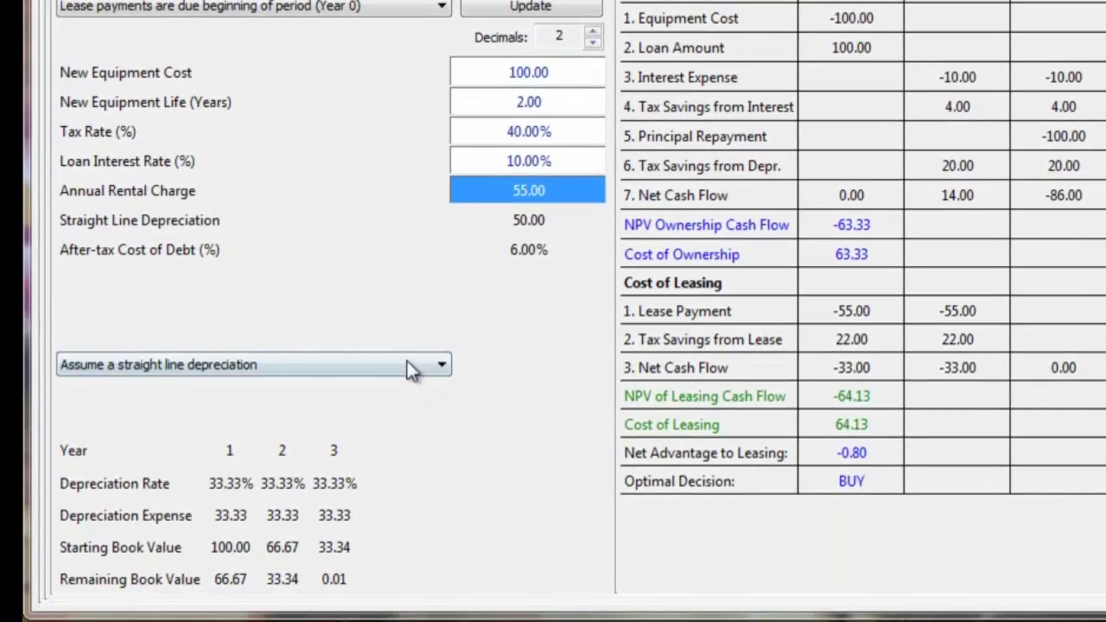
Step: Switch the depreciation method to a depreciation rate schedule and back to straight line depreciation
left_click(399, 364)
left_click(352, 399)
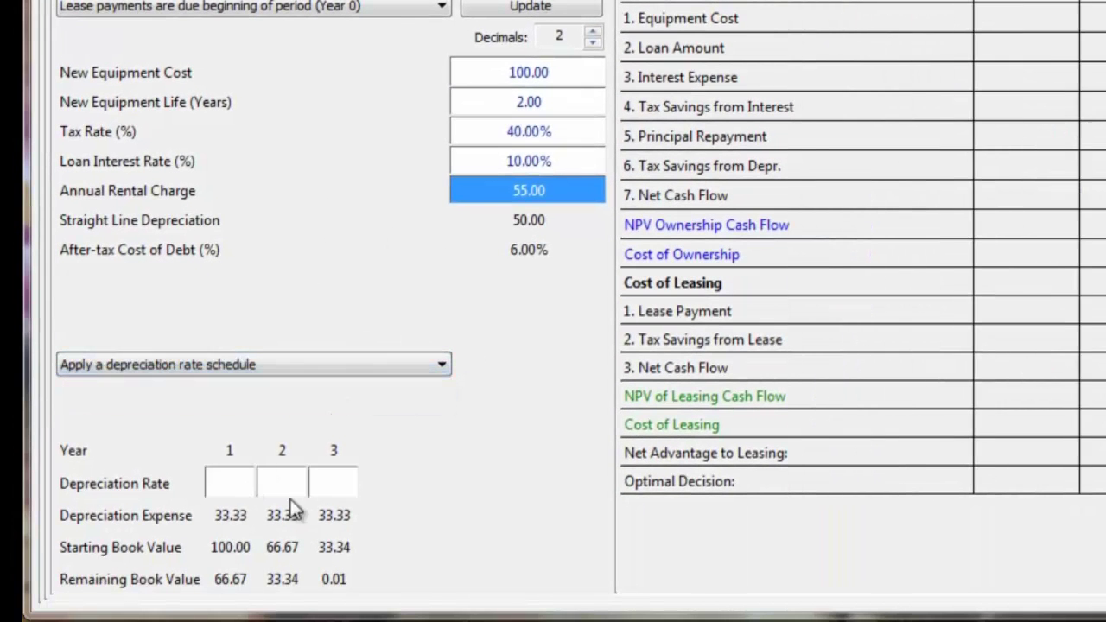
left_click(334, 366)
left_click(306, 385)
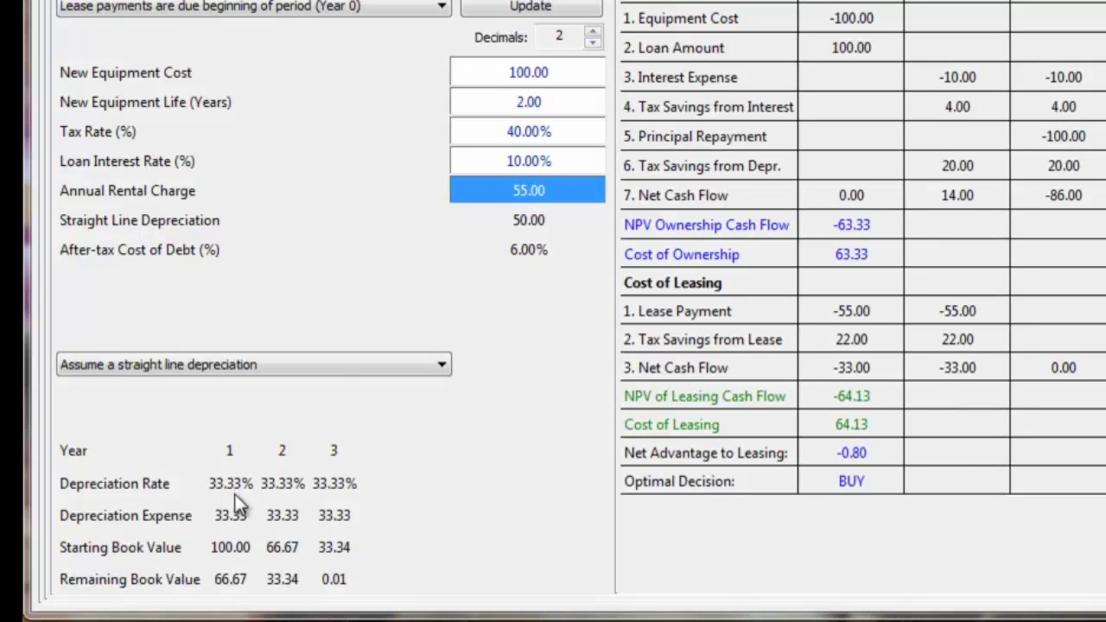
Step: Examine the equipment life input, the NPV Ownership Cash Flow and the Cost of Ownership for Year 0
left_click(530, 104)
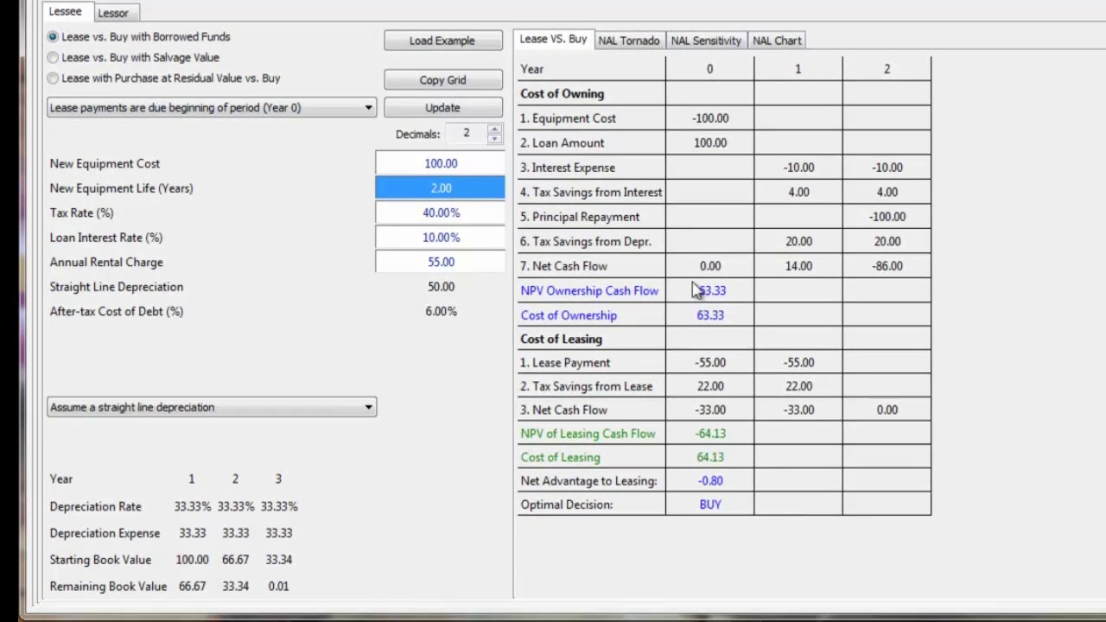
left_click(488, 85)
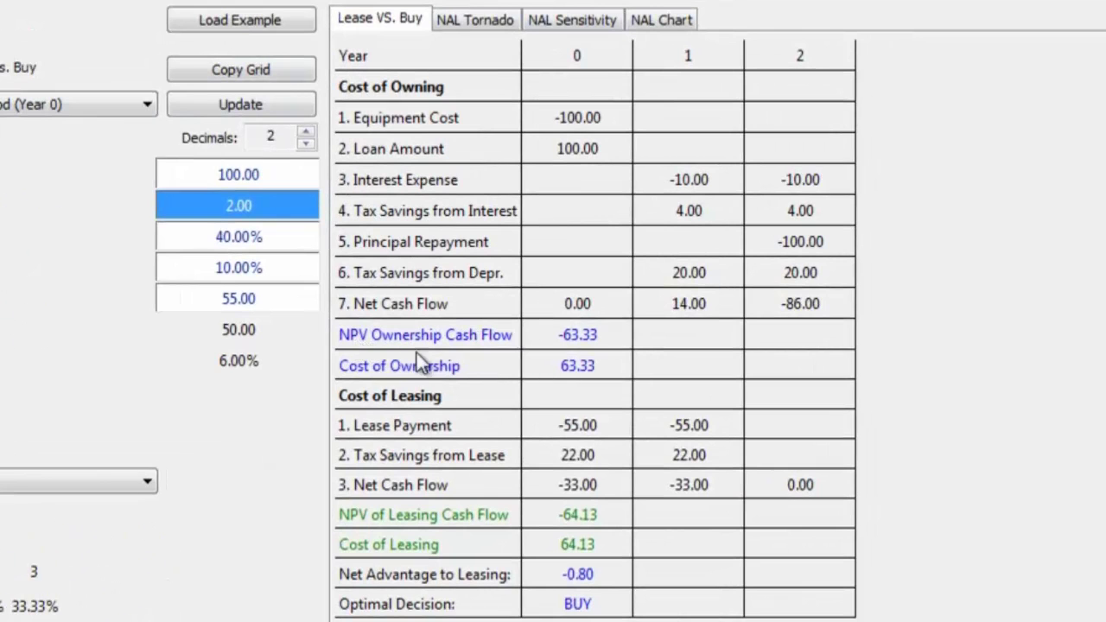
left_click(560, 335)
left_click(592, 368)
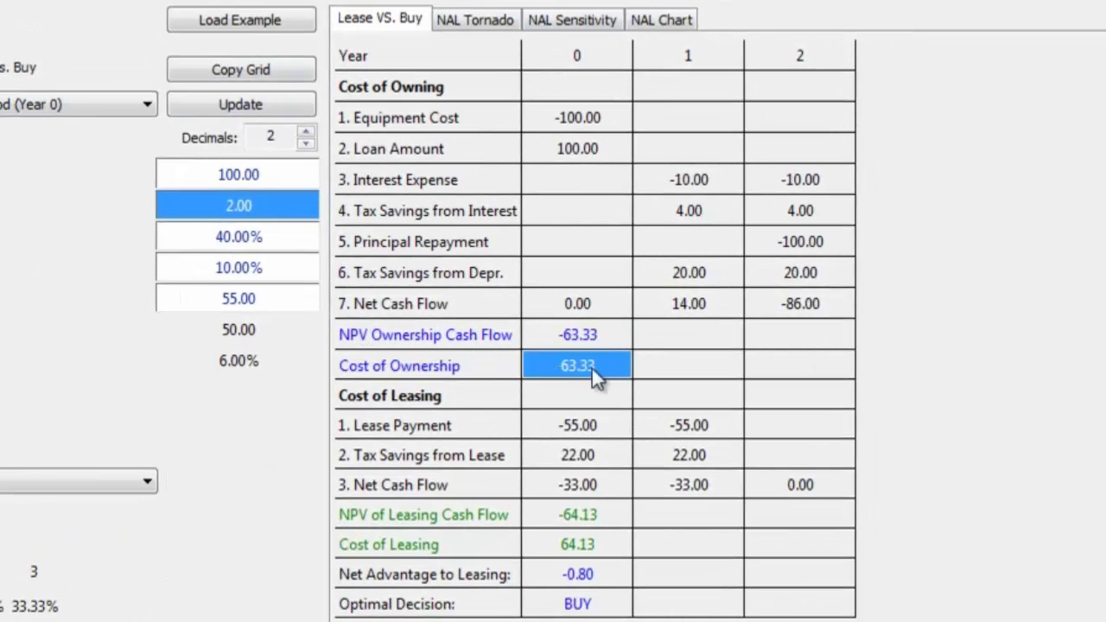
left_click(599, 335)
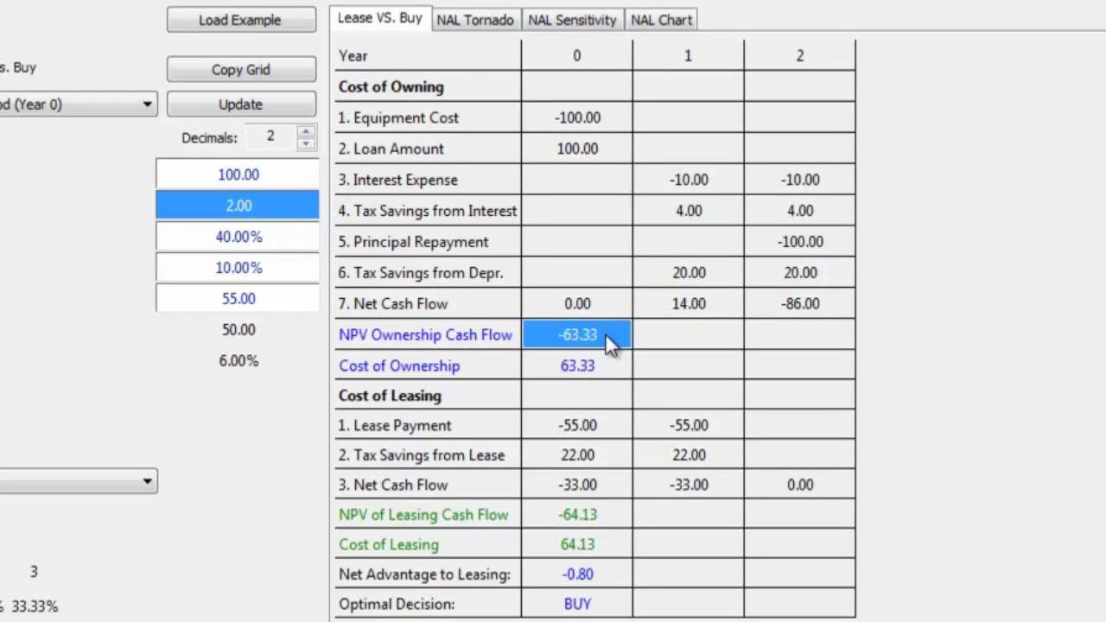
left_click(601, 367)
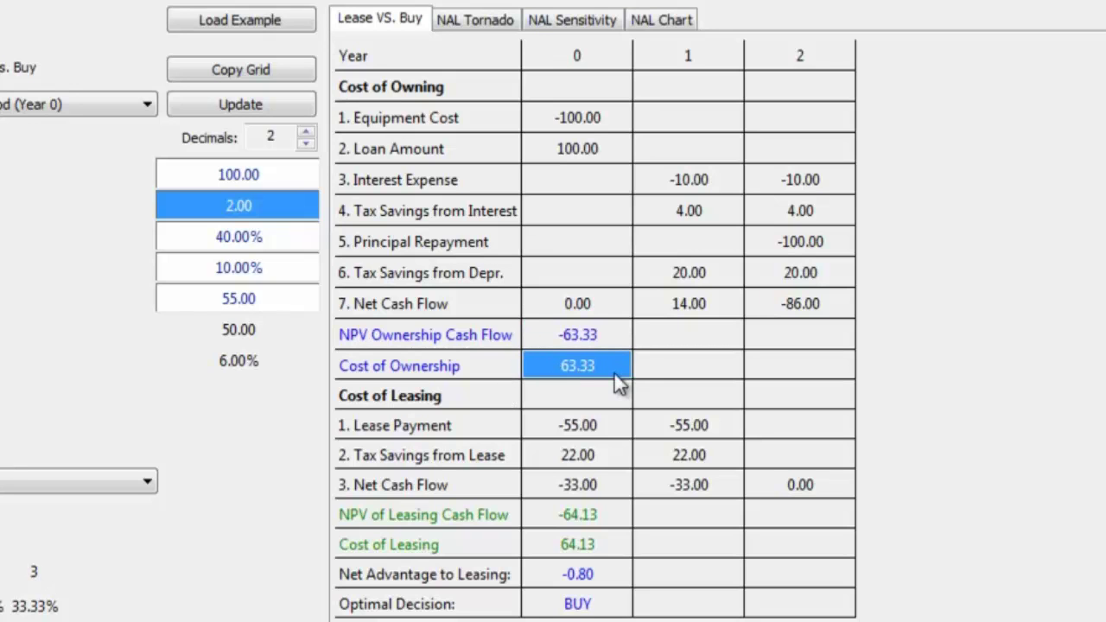
Step: Compare the Cost of Leasing with the Cost of Ownership and check the resulting Optimal Decision
left_click(504, 546)
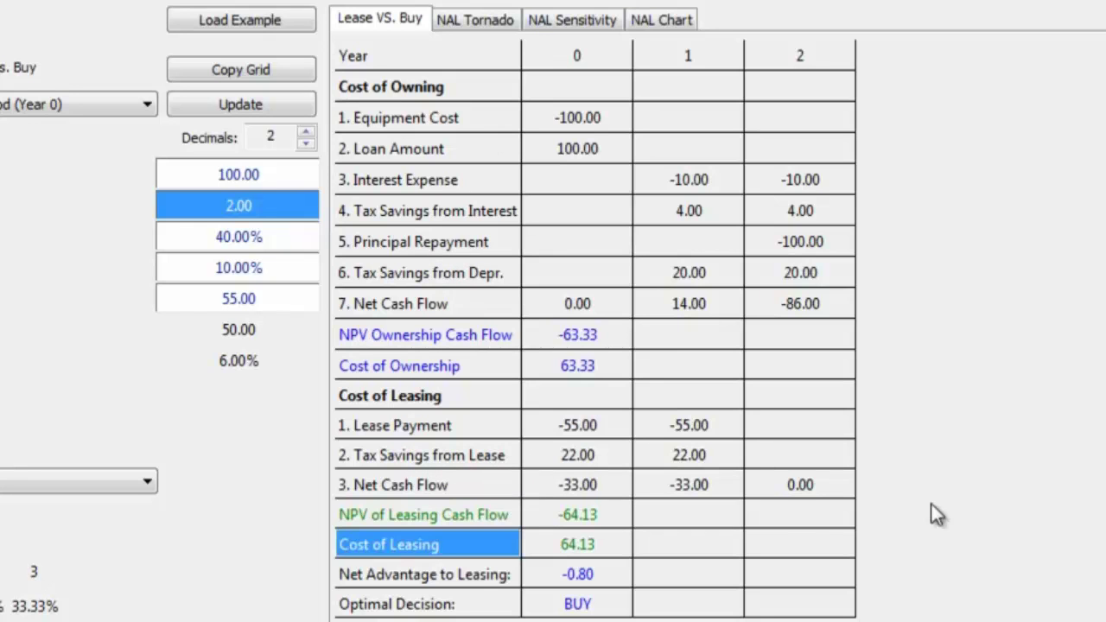
left_click(592, 544)
left_click(589, 369)
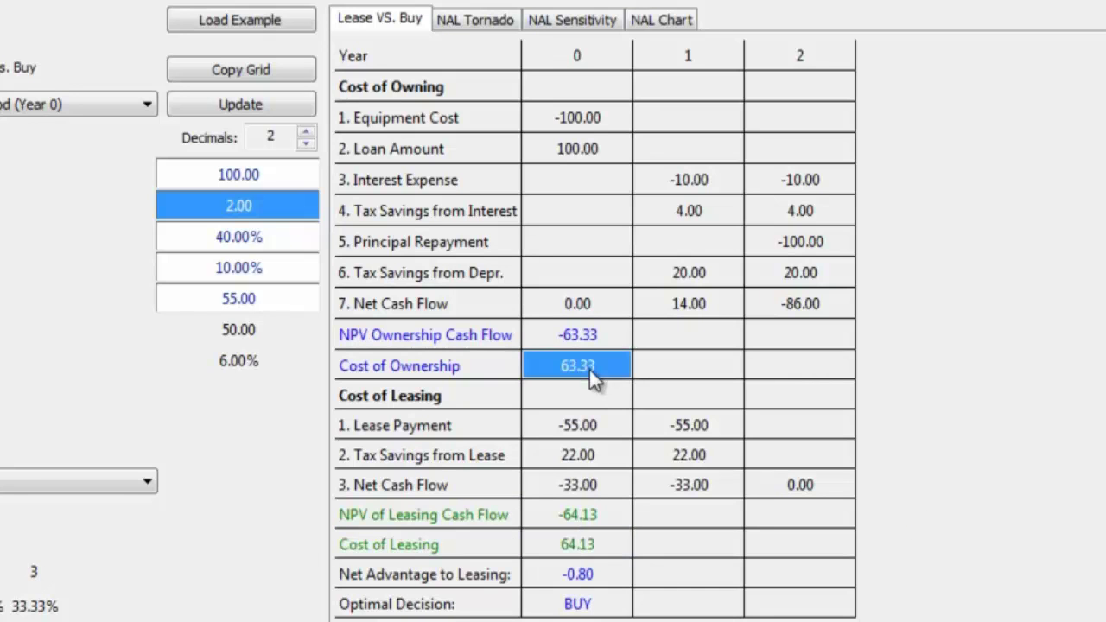
left_click(599, 553)
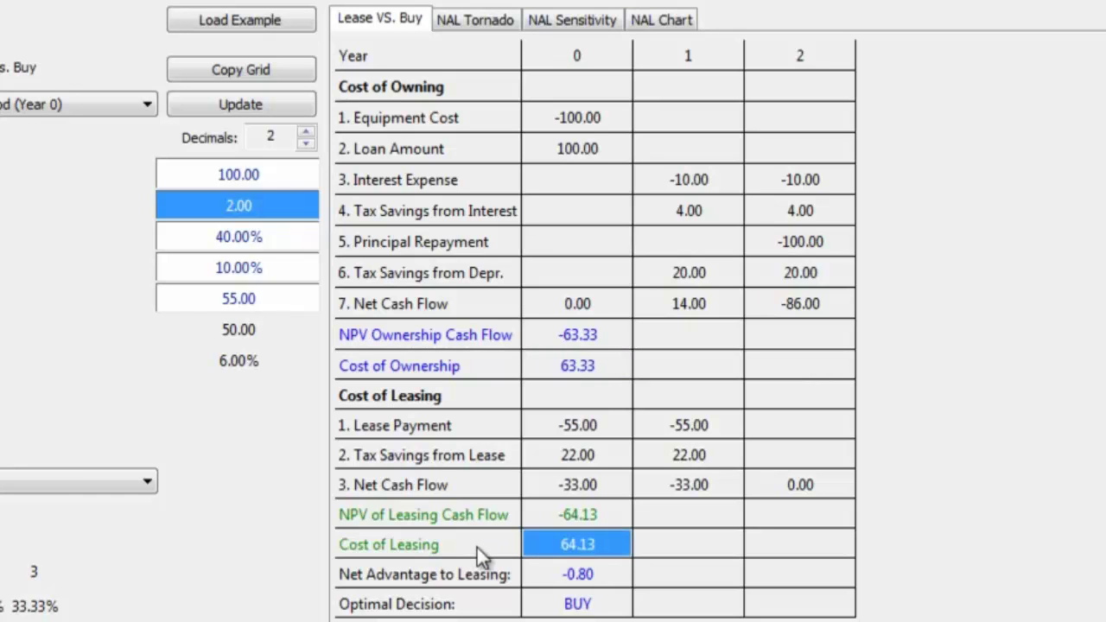
left_click(592, 605)
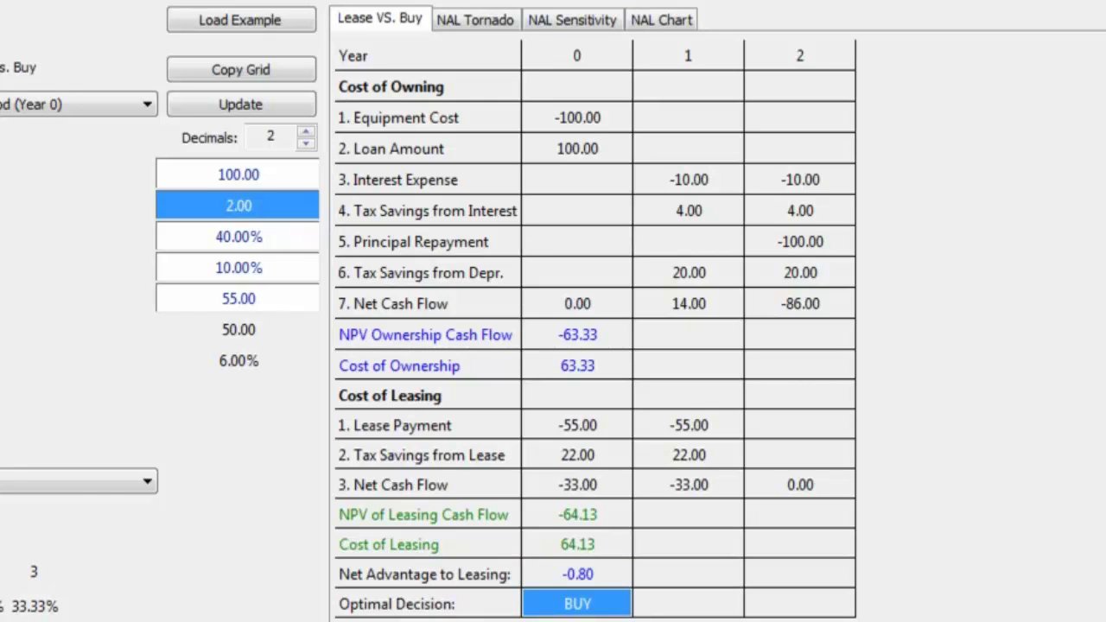
left_click(702, 604)
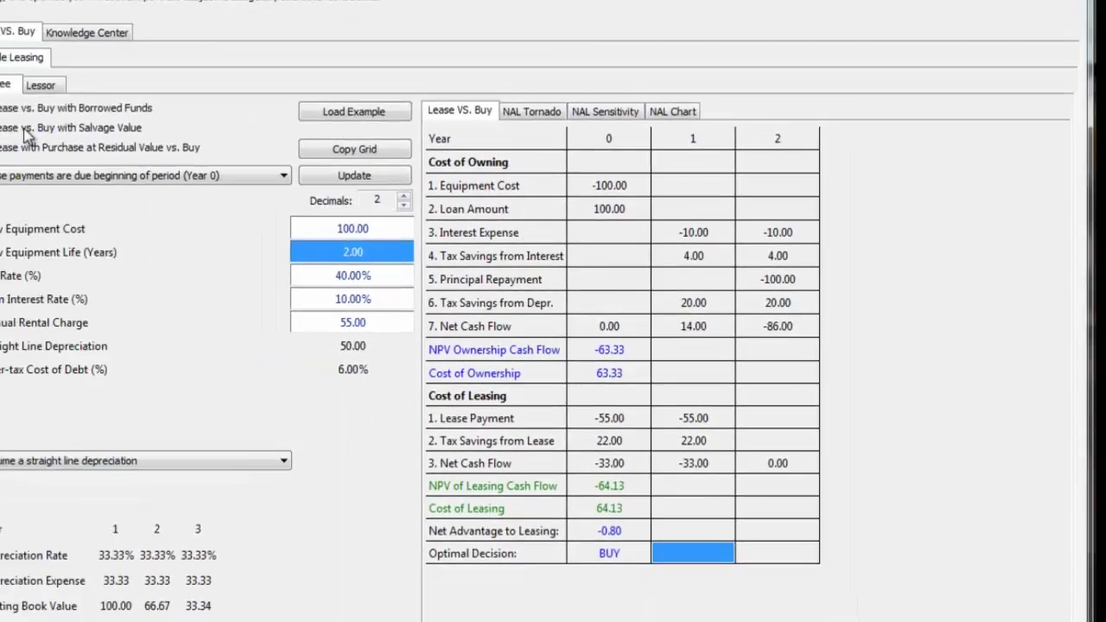
Step: Switch to Lease vs. Buy with Salvage Value and examine its yearly cash flows and Optimal Decision
left_click(26, 134)
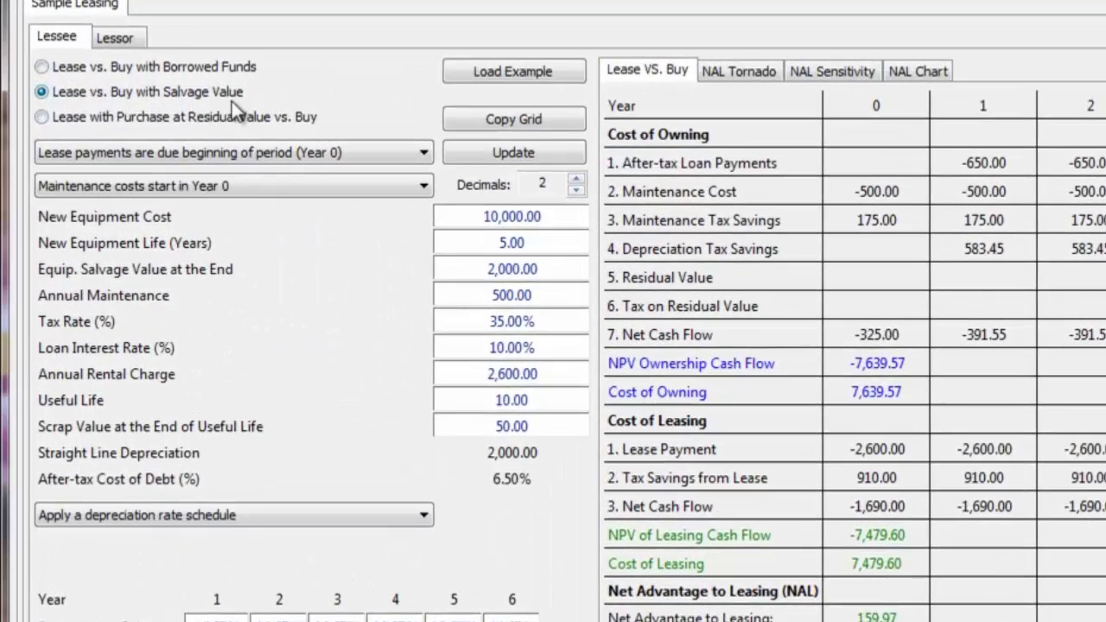
scroll(854, 356, "right", 2)
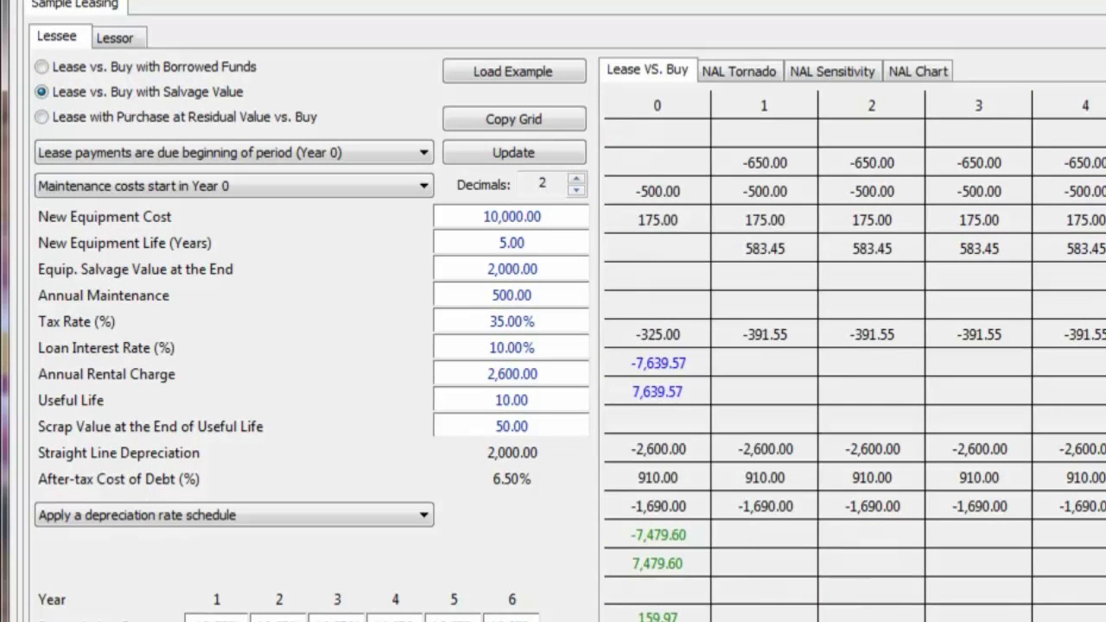
scroll(853, 355, "left", 2)
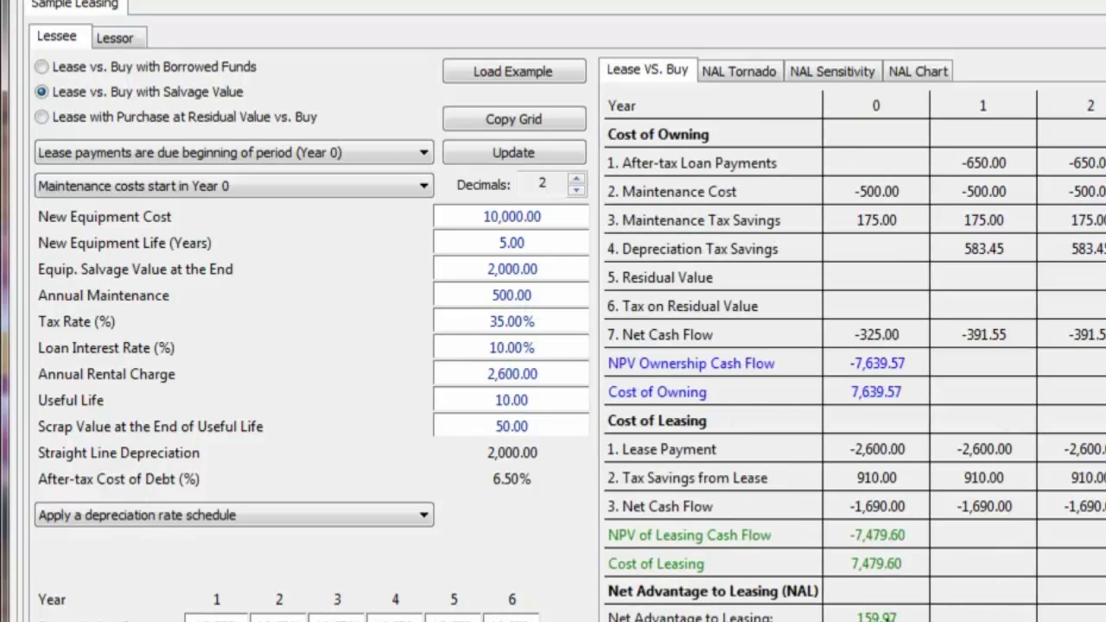
scroll(854, 356, "right", 2)
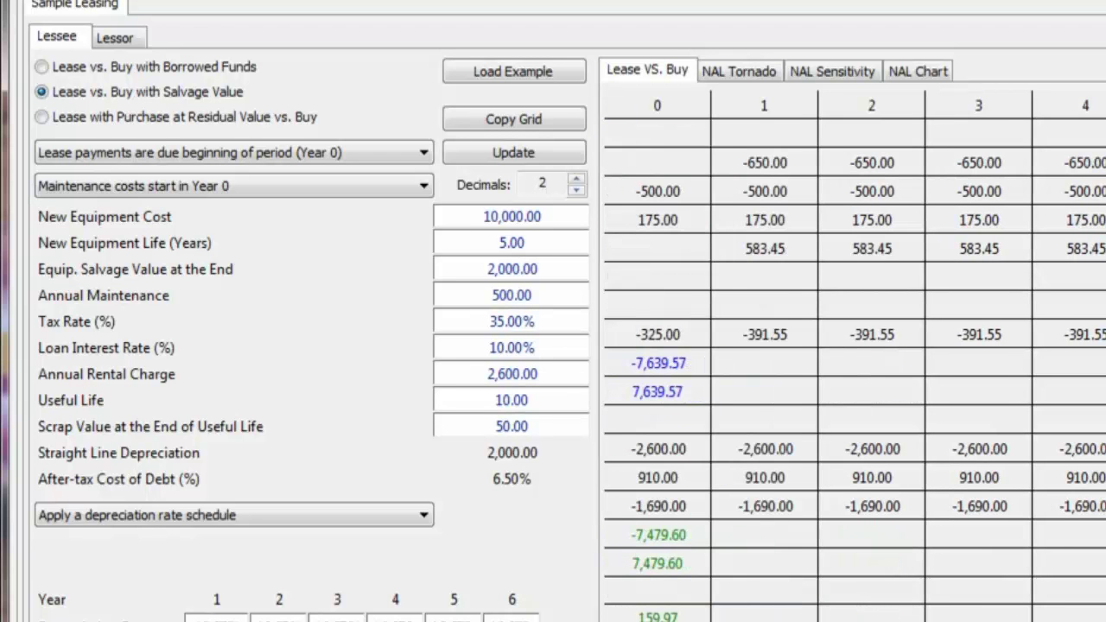
scroll(853, 356, "left", 2)
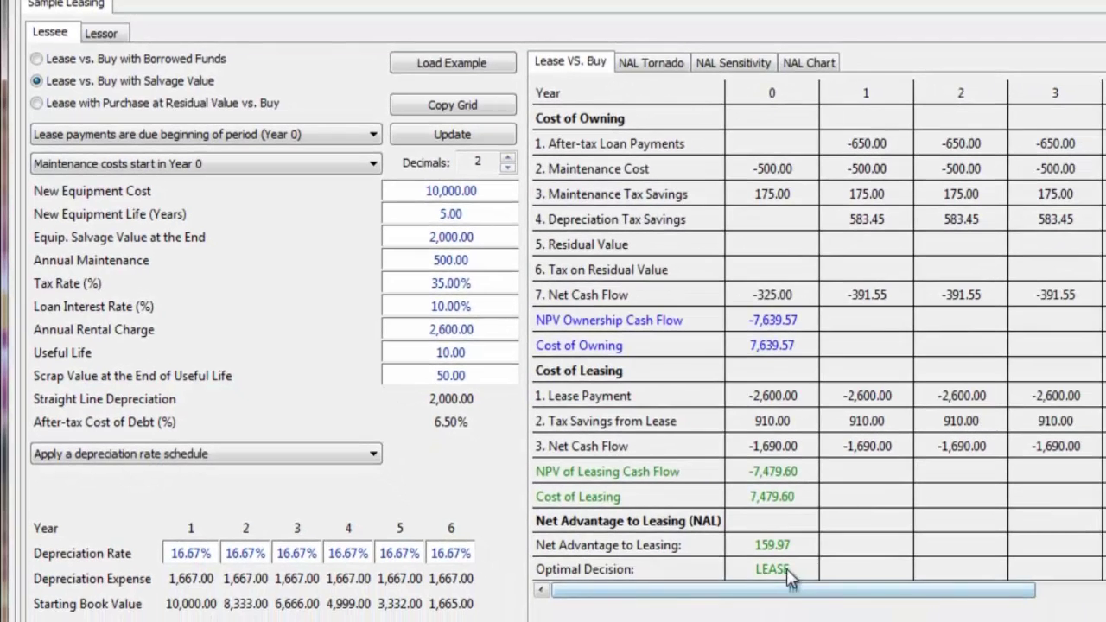
left_click(799, 570)
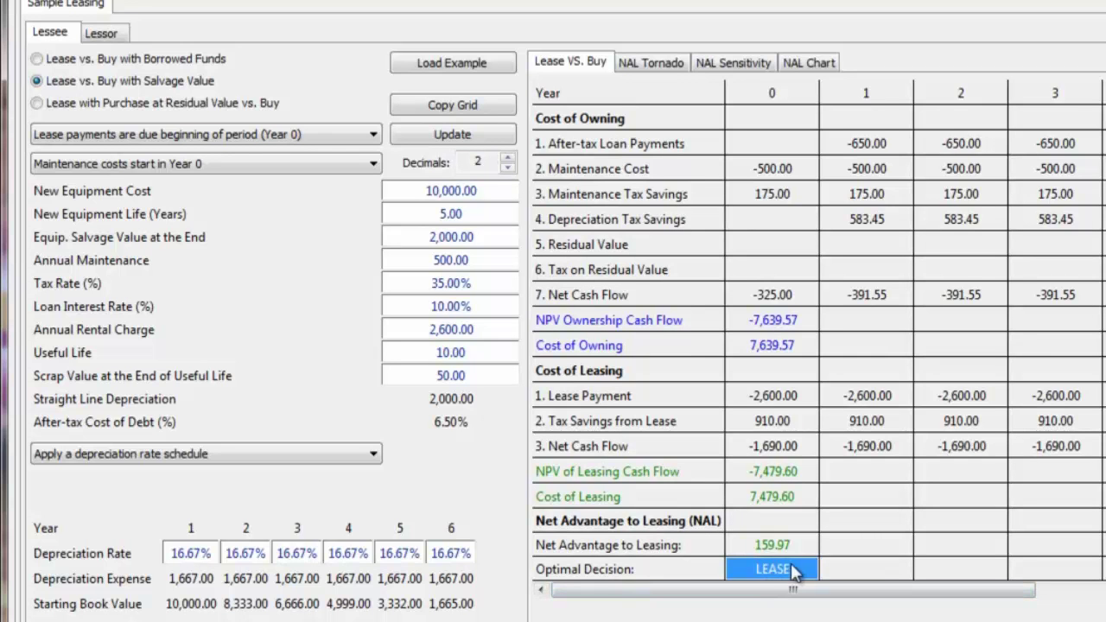
Step: Switch the lessee analysis to Lease with Purchase at Residual Value vs. Buy
left_click(162, 106)
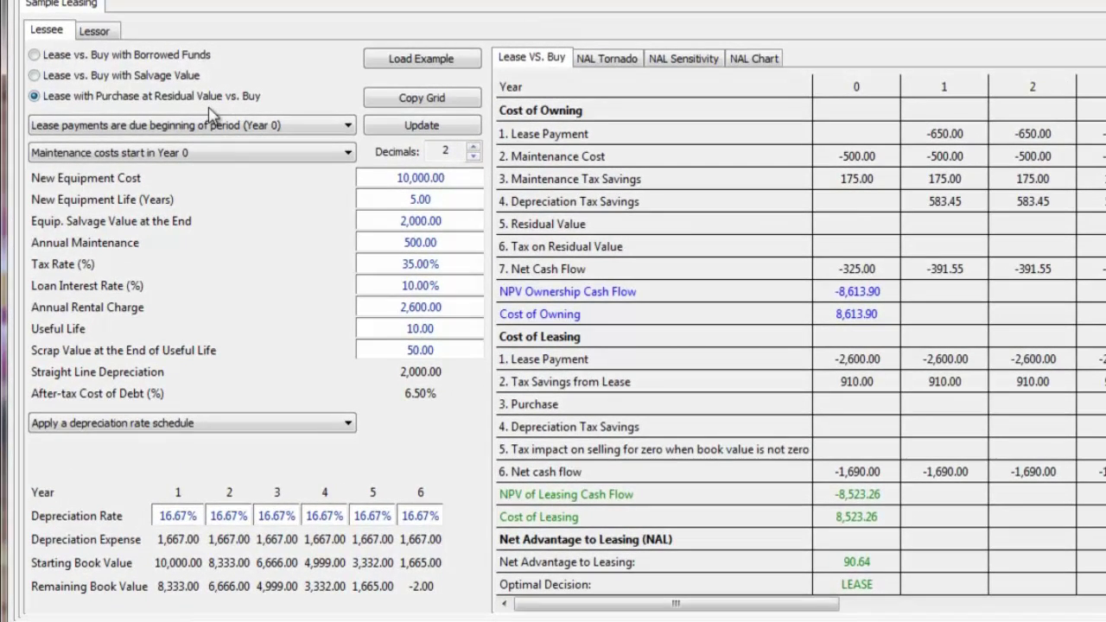
Step: Check the Year 0 Optimal Decision and examine the salvage value, loan interest rate, useful life, equipment cost and tax rate inputs
left_click_drag(778, 599, 686, 599)
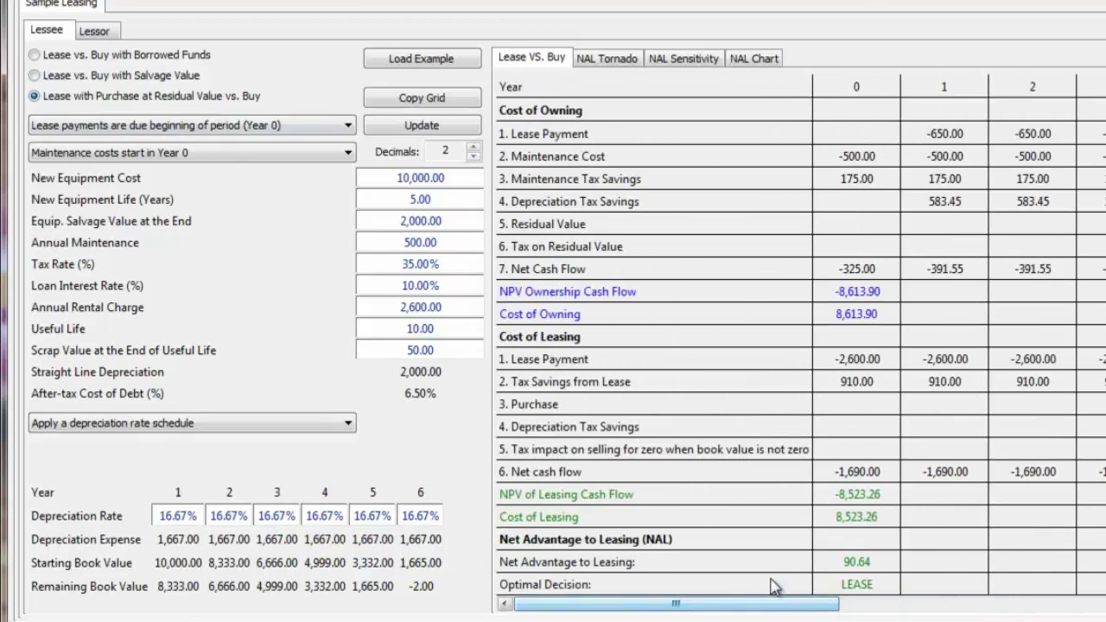
left_click(870, 587)
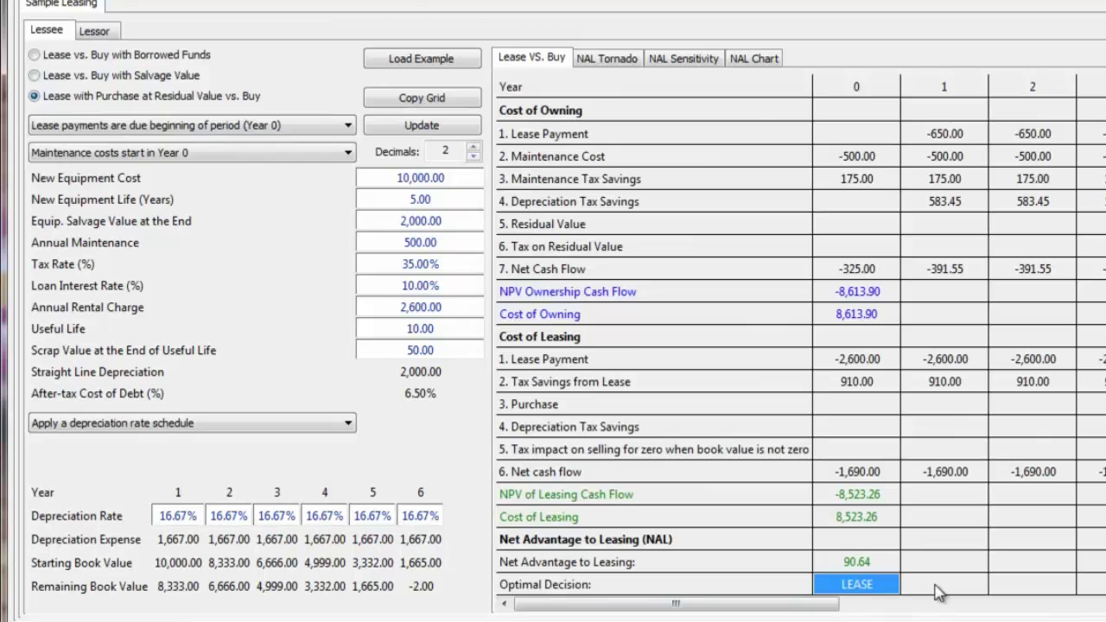
left_click(444, 226)
left_click(434, 285)
left_click(436, 326)
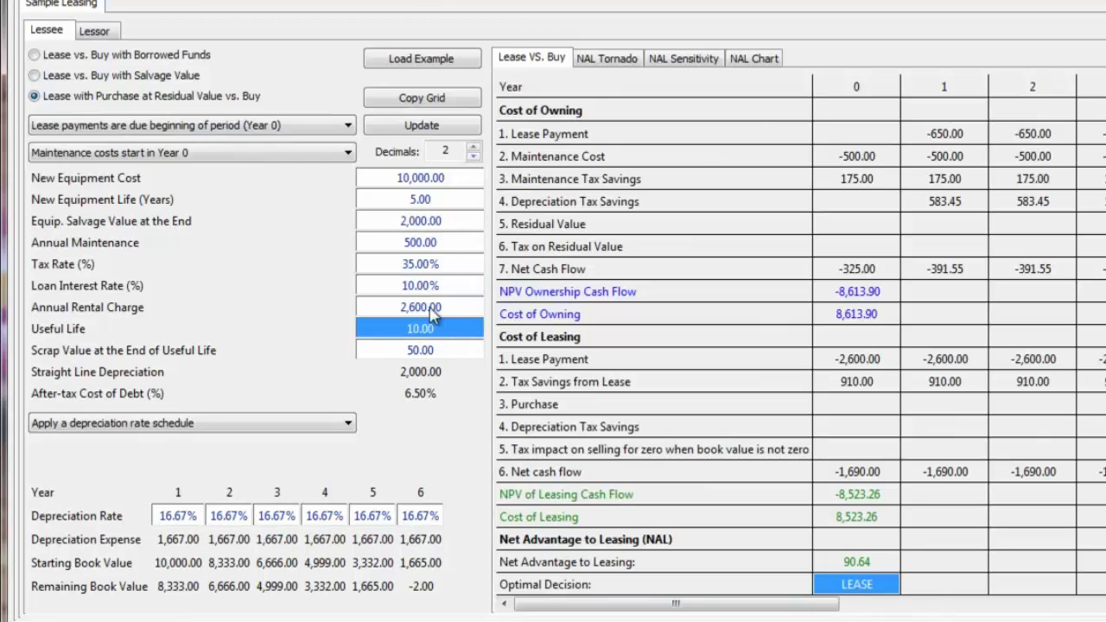
left_click(432, 183)
left_click(429, 267)
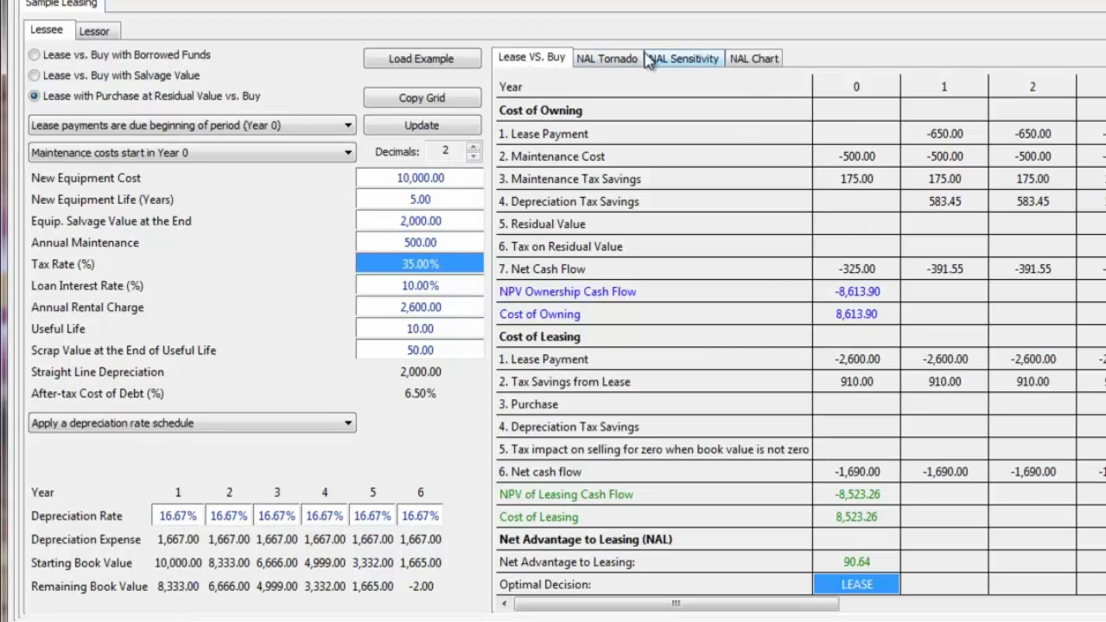
Step: Review the NAL Tornado, NAL Sensitivity and NAL Chart results for this analysis and return to the Lease vs. Buy cash flows
left_click(615, 62)
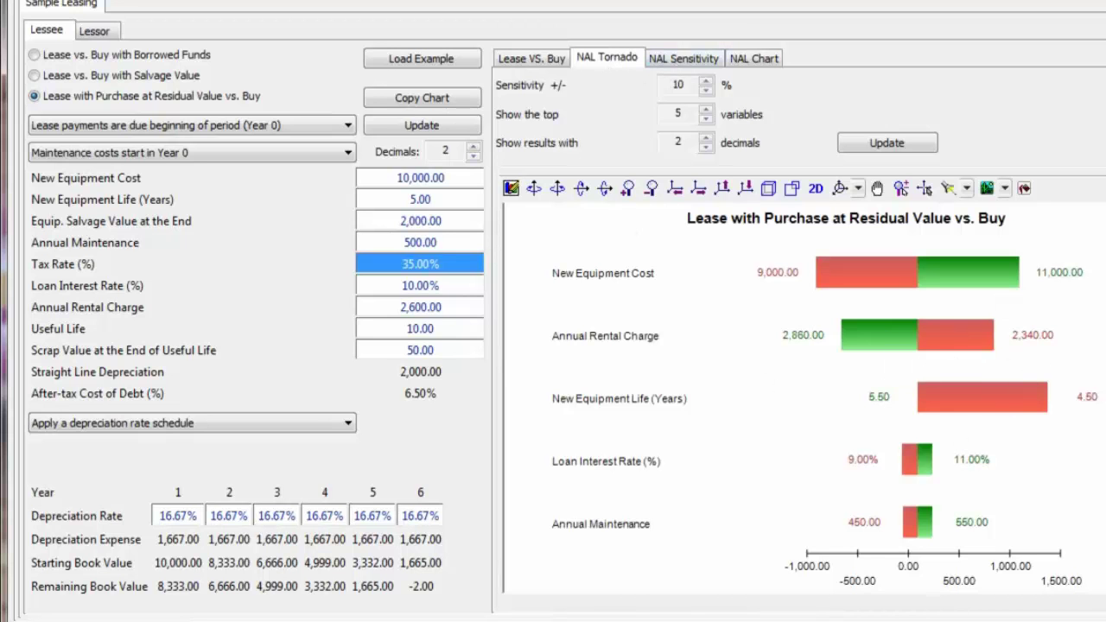
left_click(708, 60)
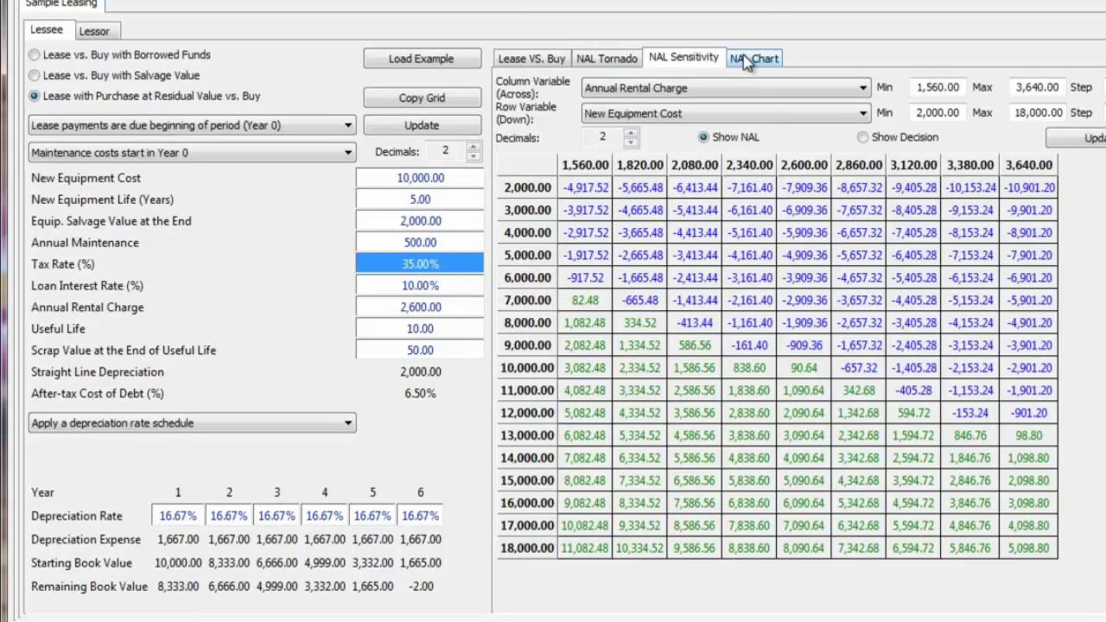
left_click(746, 60)
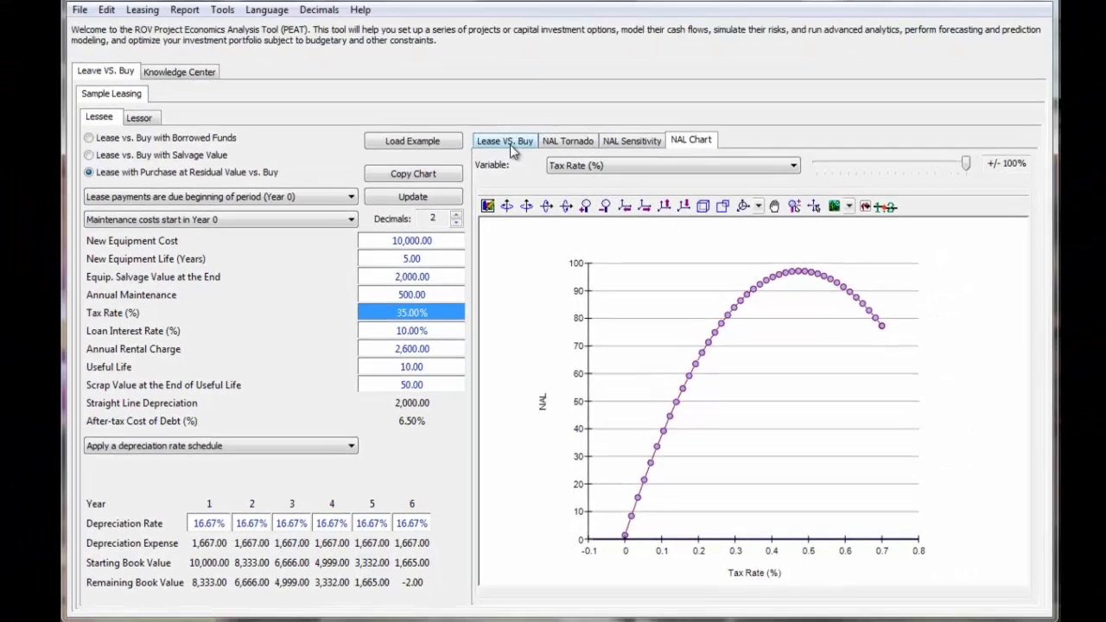
left_click(537, 64)
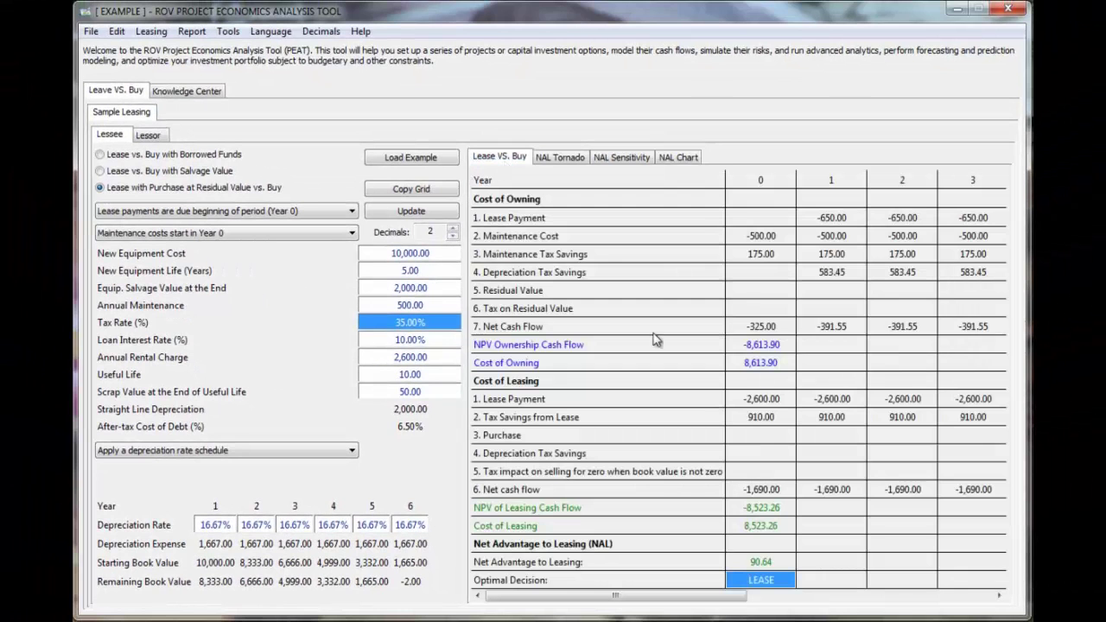
Step: Switch to the Lessor analysis and examine its inputs, yearly cash flows, NPV, IRR and MIRR
left_click(147, 137)
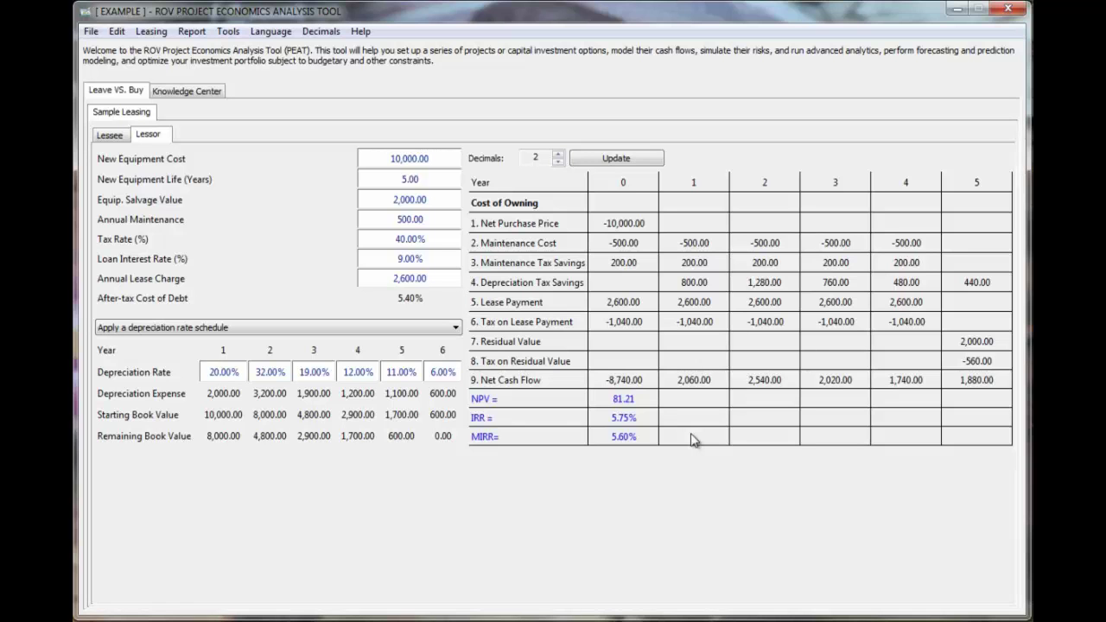
Step: Display the available file commands for the example model
left_click(91, 32)
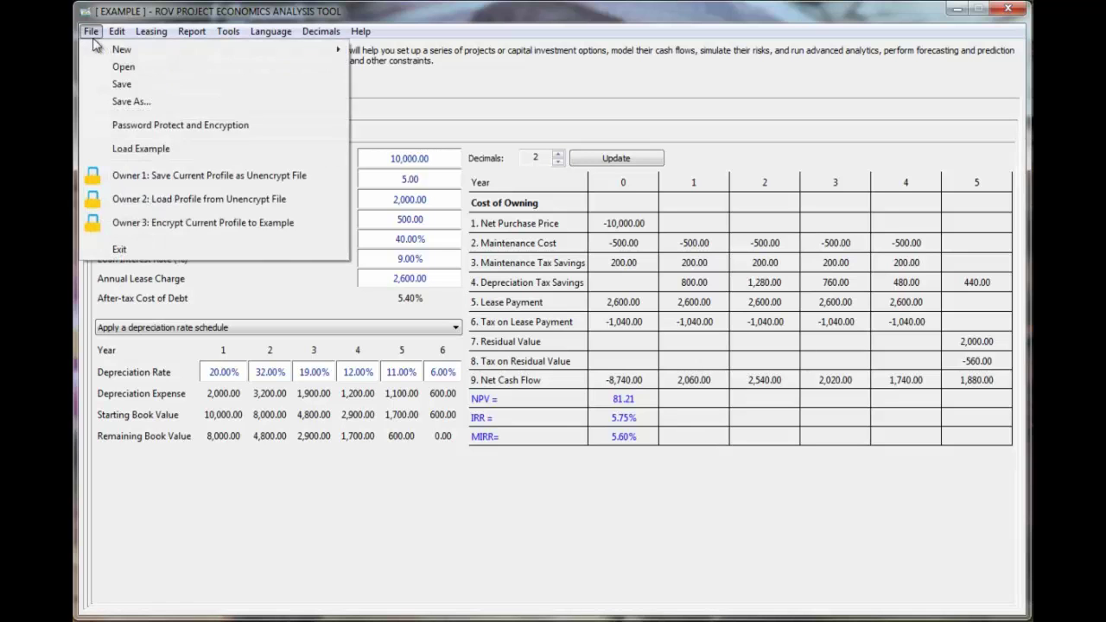